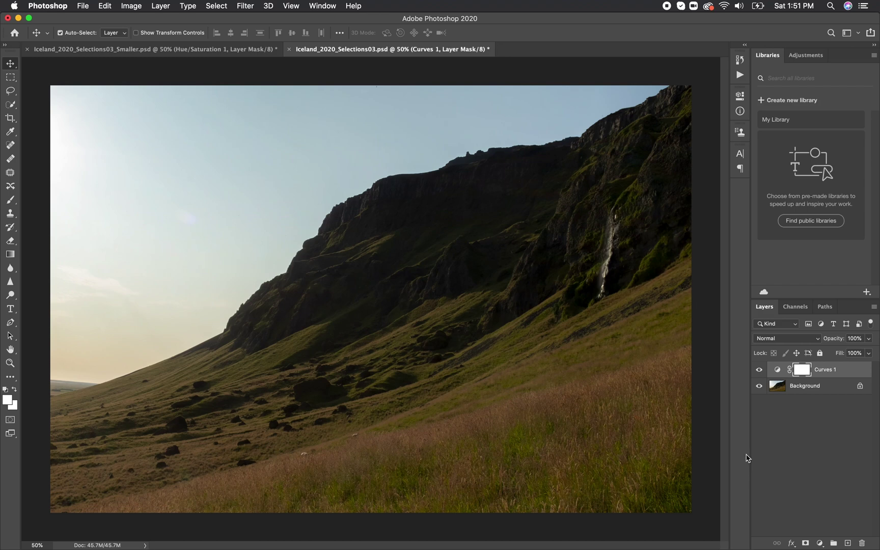
Step: Open the Curves 1 settings and preview where highlights and shadows clip using the white and black sliders
{"action": "double_click", "coordinate": [776, 371]}
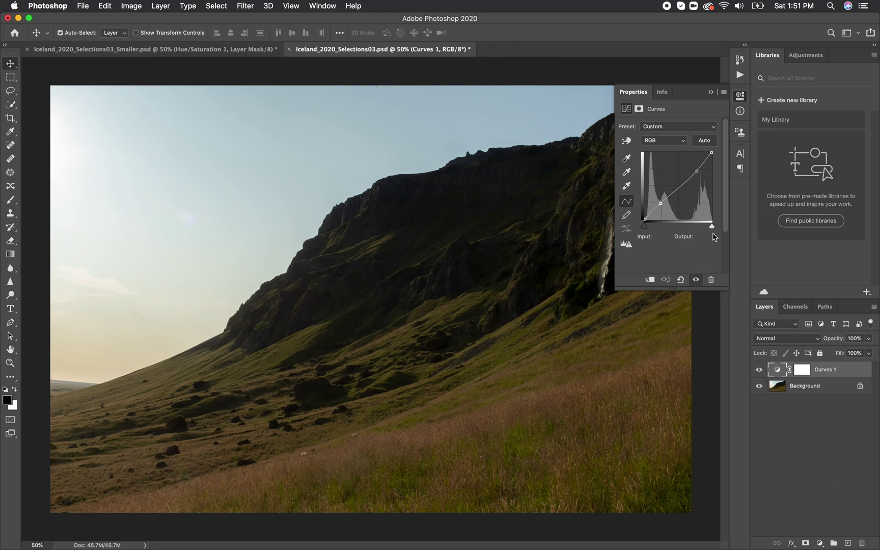
{"action": "left_click_drag", "start_coordinate": [712, 227], "coordinate": [706, 230]}
{"action": "key", "text": "ctrl+z"}
{"action": "mouse_move", "coordinate": [644, 225]}
{"action": "left_mouse_down"}
{"action": "mouse_move", "coordinate": [652, 228]}
{"action": "mouse_move", "coordinate": [636, 229]}
{"action": "left_mouse_up"}
Step: Nudge the lower curve point down and the upper point up slightly, then close the Curves settings
{"action": "left_click", "coordinate": [660, 203]}
{"action": "left_click_drag", "start_coordinate": [661, 202], "coordinate": [661, 204]}
{"action": "left_click", "coordinate": [696, 170]}
{"action": "left_click_drag", "start_coordinate": [695, 171], "coordinate": [694, 171]}
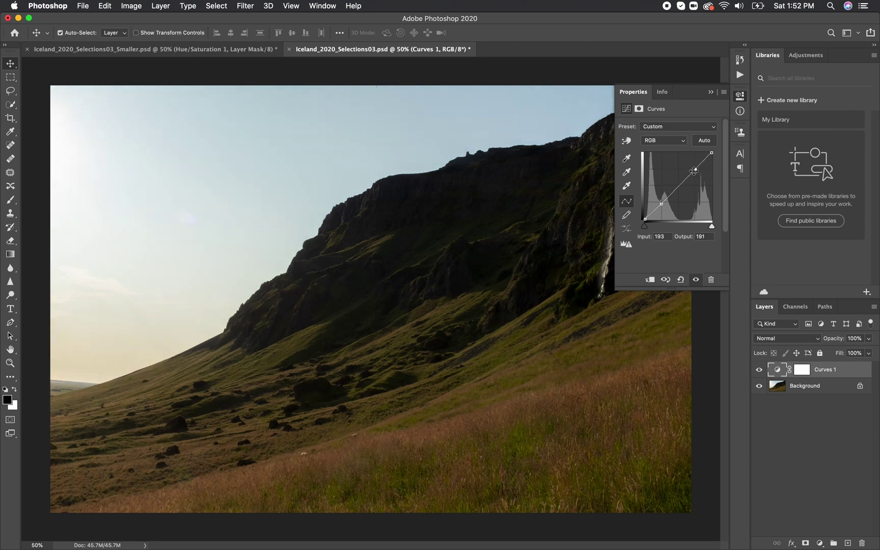
{"action": "left_click", "coordinate": [711, 92]}
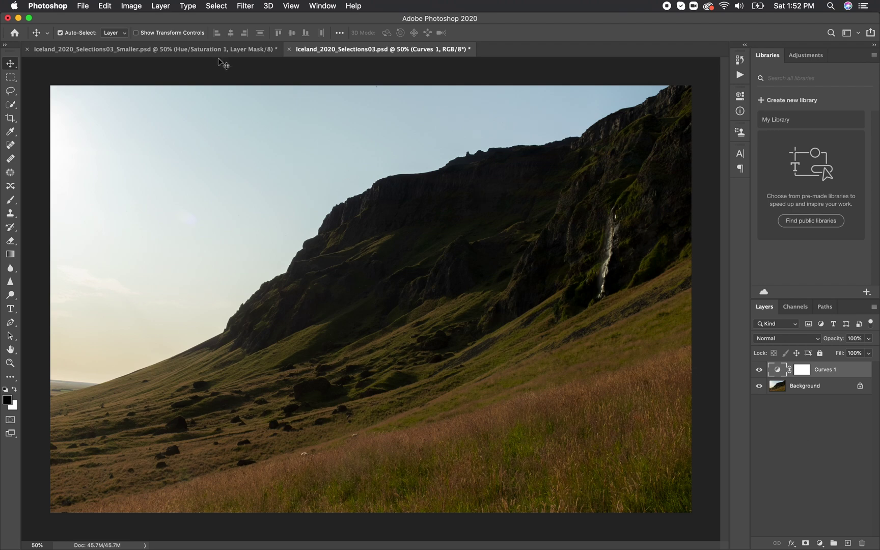
Step: Set the image width to 10.5 inches with Resample off, giving 466.286 pixels/inch
{"action": "left_click", "coordinate": [132, 6]}
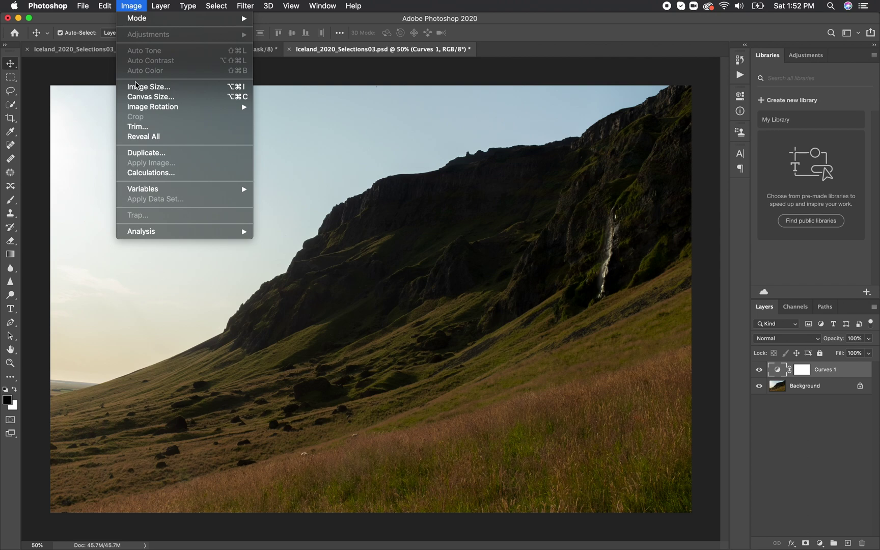
{"action": "left_click", "coordinate": [148, 87]}
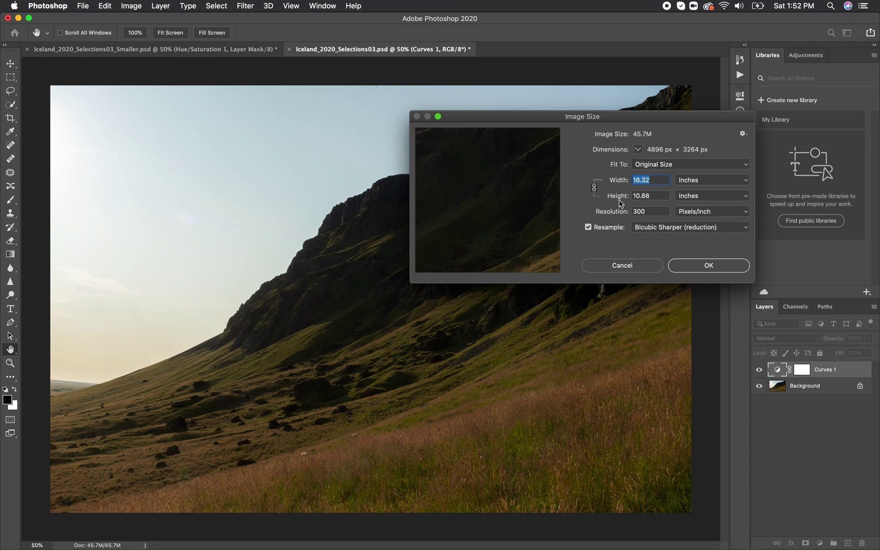
{"action": "left_click", "coordinate": [589, 228]}
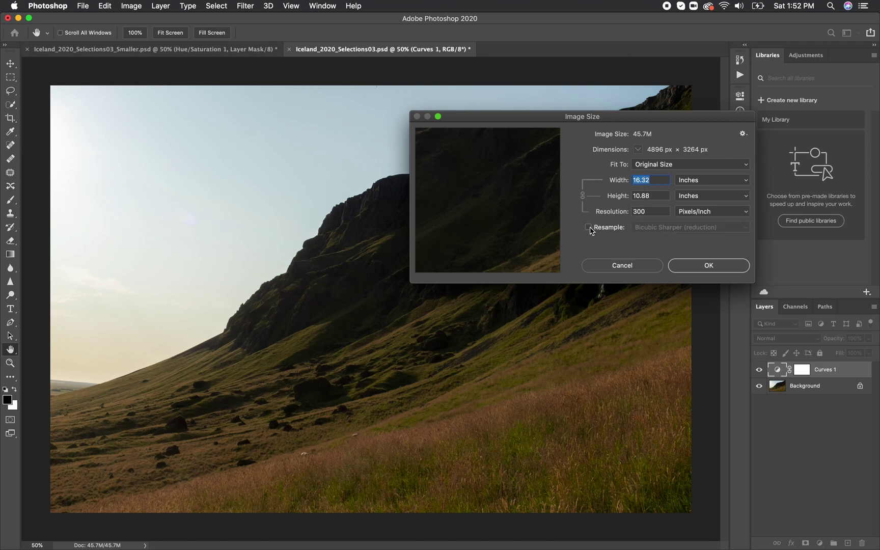
{"action": "type", "text": "10"}
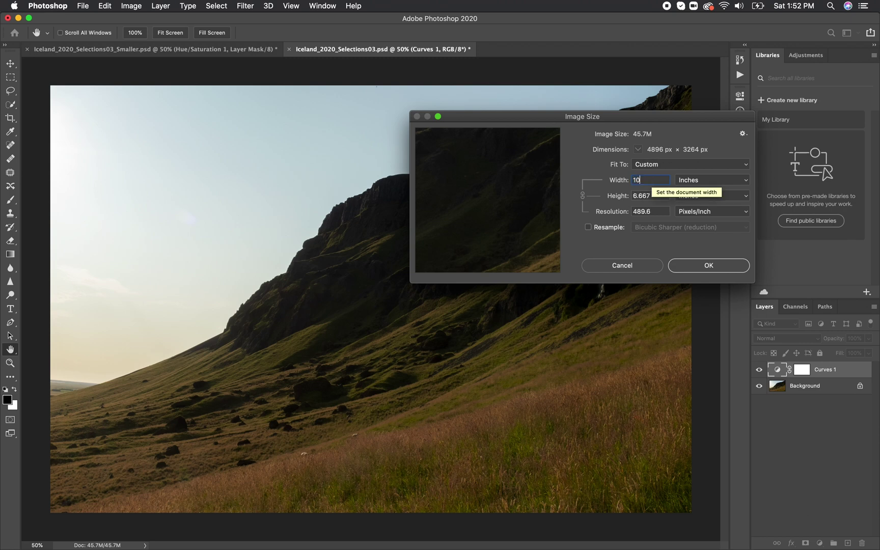
{"action": "type", "text": ".5"}
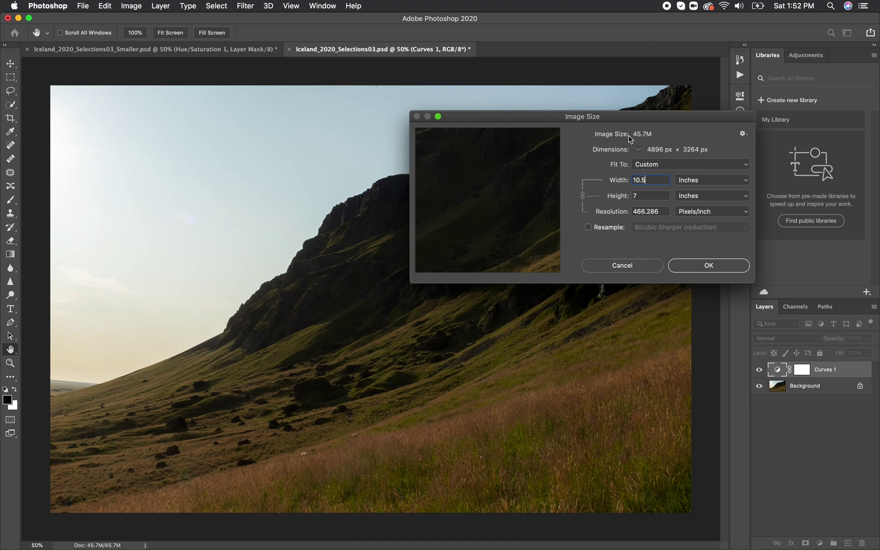
{"action": "double_click", "coordinate": [646, 180]}
{"action": "type", "text": "23.5"}
{"action": "type", "text": "10.5"}
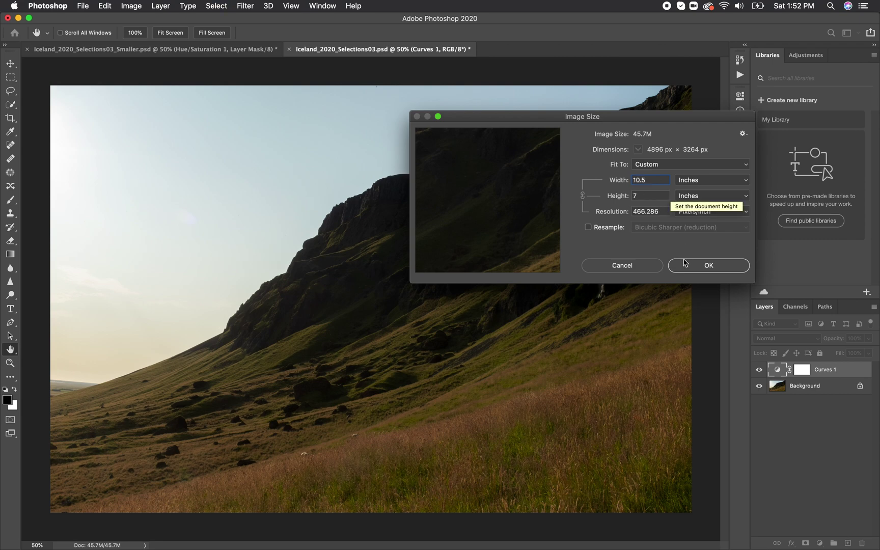
{"action": "left_click", "coordinate": [688, 265]}
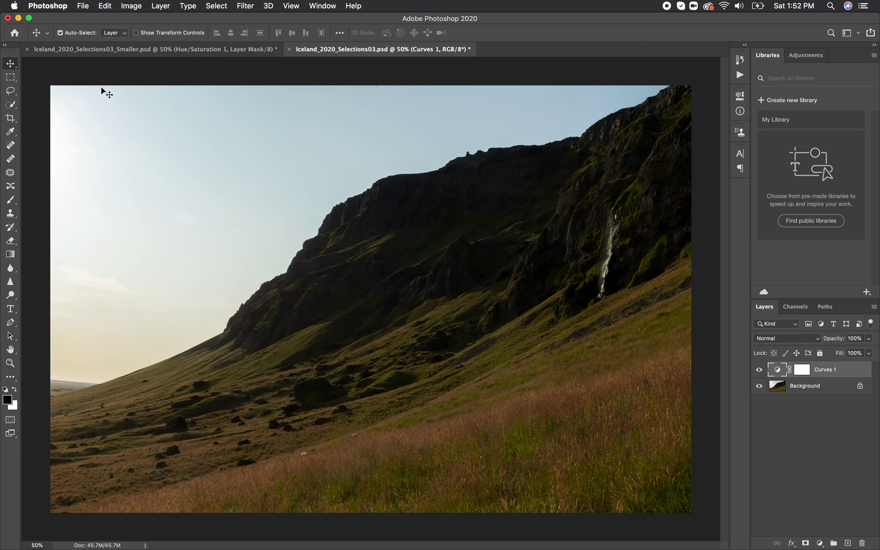
Step: In Print, choose the Canon PRO1000 Wireless printer and set Photoshop Manages Colors
{"action": "left_click", "coordinate": [83, 6]}
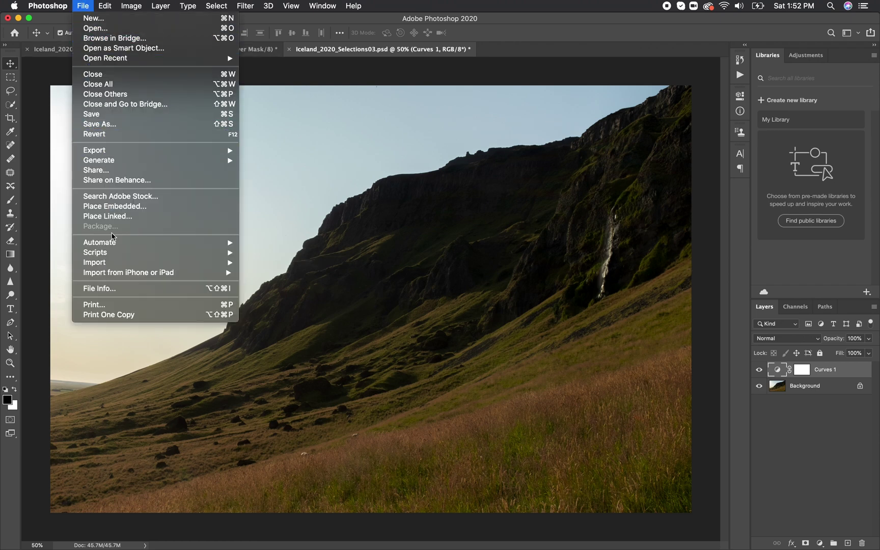
{"action": "left_click", "coordinate": [95, 304]}
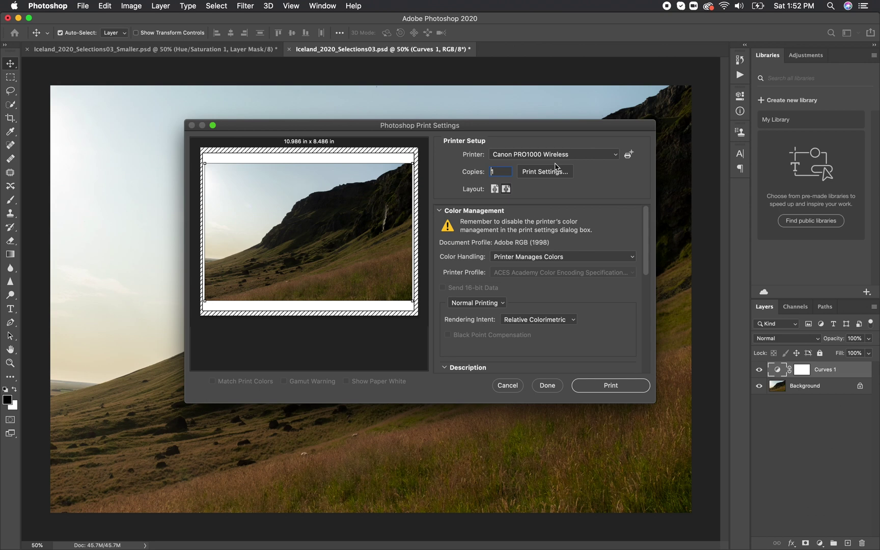
{"action": "left_click", "coordinate": [555, 156]}
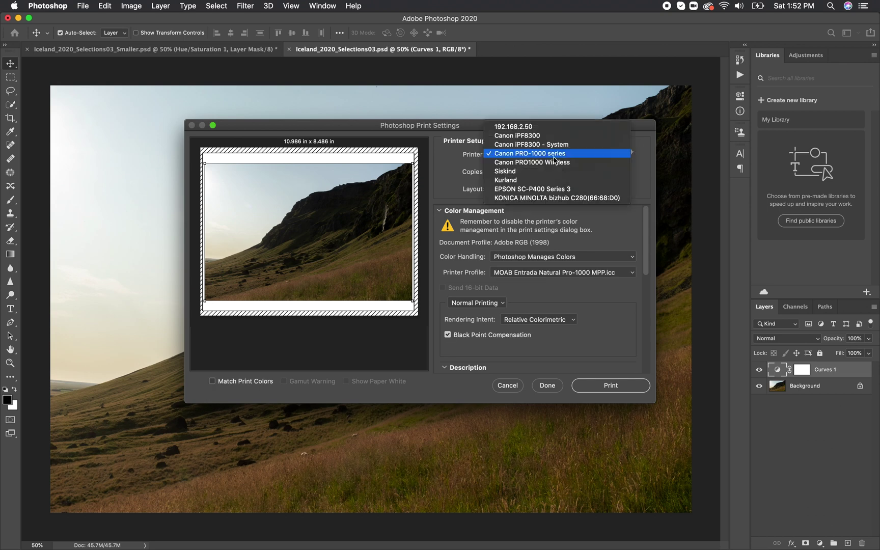
{"action": "left_click", "coordinate": [555, 162]}
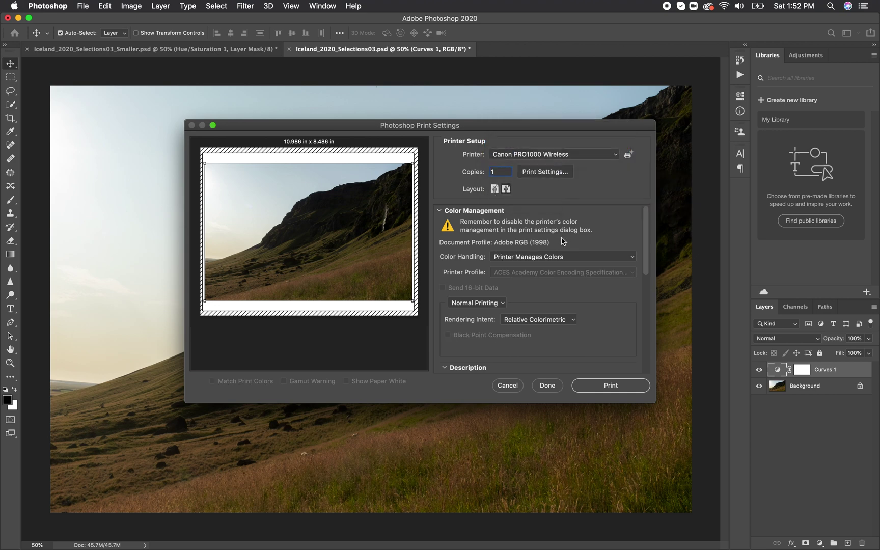
{"action": "left_click", "coordinate": [550, 260]}
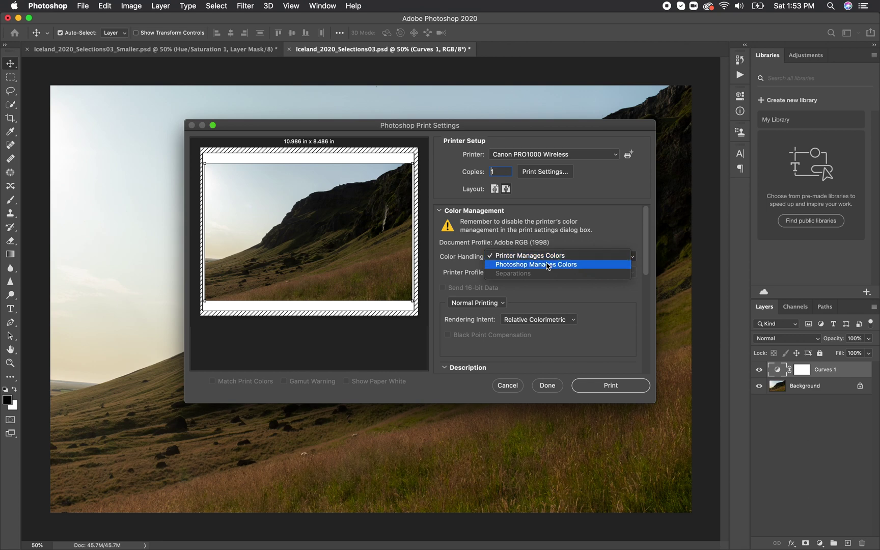
{"action": "left_click", "coordinate": [547, 265]}
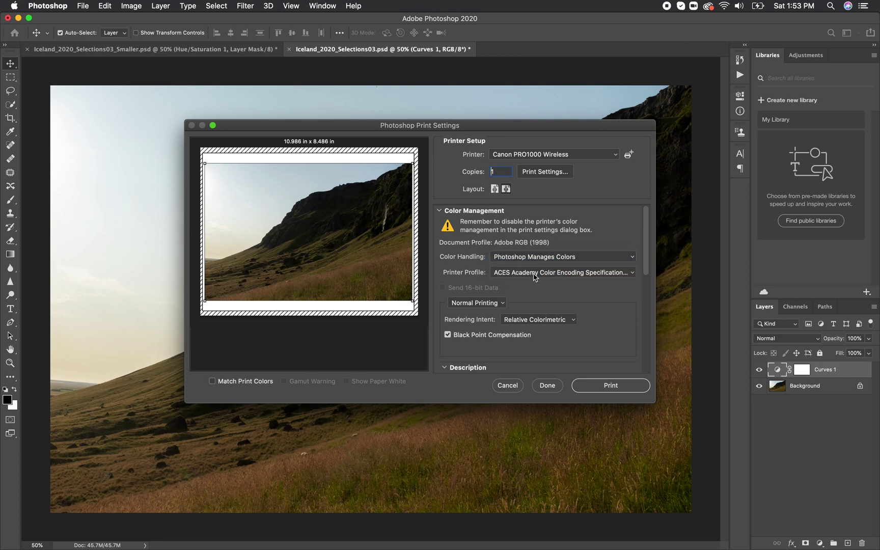
Step: Browse the Printer Profile list to the MOAB Entrada Natural profile
{"action": "left_click", "coordinate": [535, 275]}
{"action": "scroll", "coordinate": [536, 334], "scroll_direction": "down", "scroll_amount": 1}
{"action": "scroll", "coordinate": [535, 335], "scroll_direction": "down", "scroll_amount": 15}
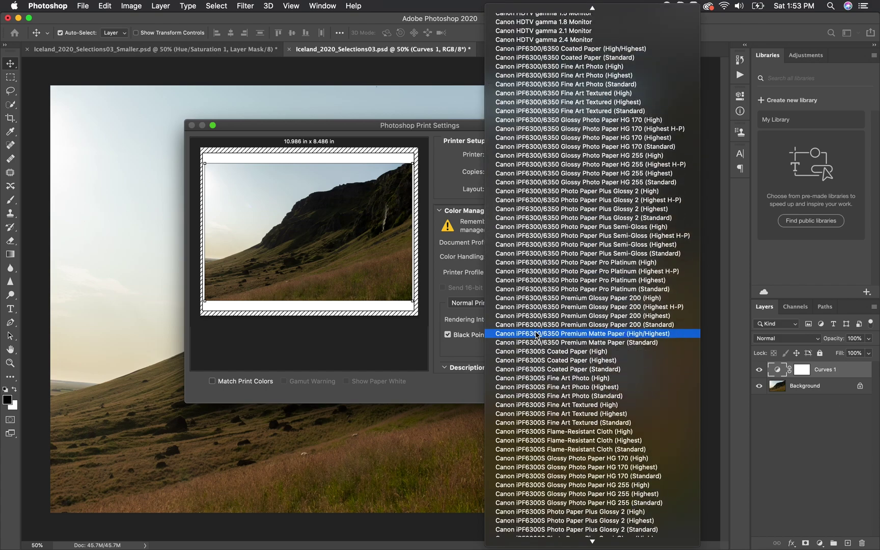
{"action": "scroll", "coordinate": [537, 314], "scroll_direction": "down", "scroll_amount": 15}
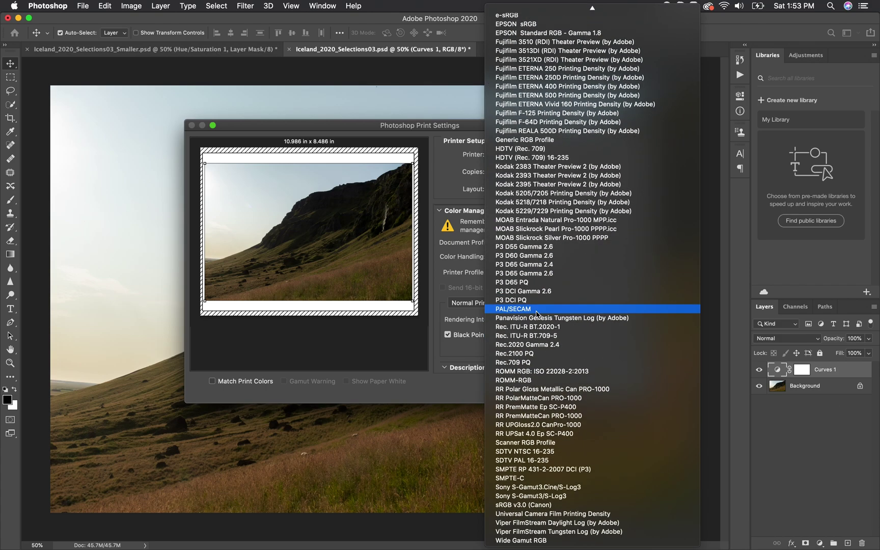
{"action": "scroll", "coordinate": [537, 313], "scroll_direction": "up", "scroll_amount": 4}
{"action": "key", "text": "Up"}
{"action": "key", "text": "Up"}
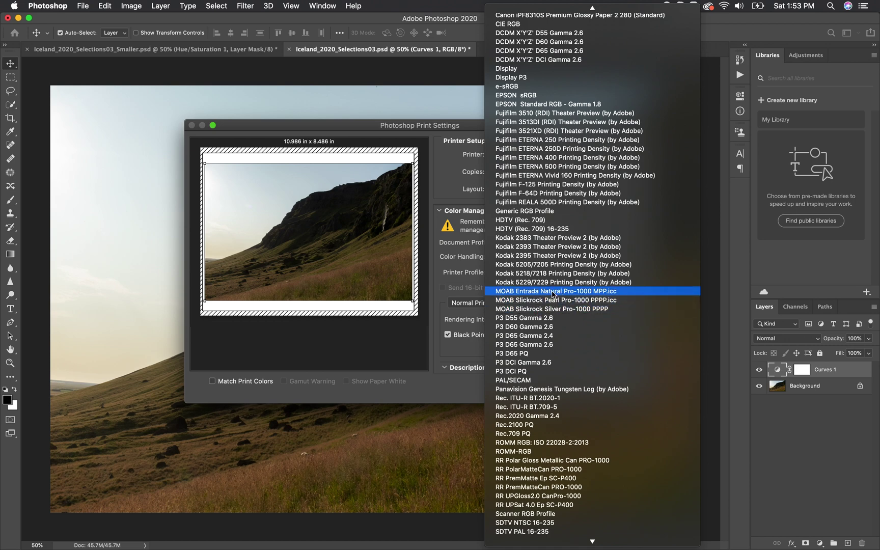
Step: Choose MOAB Entrada Natural Pro-1000 MPP.icc as the printer profile, keeping landscape orientation
{"action": "left_click", "coordinate": [553, 293]}
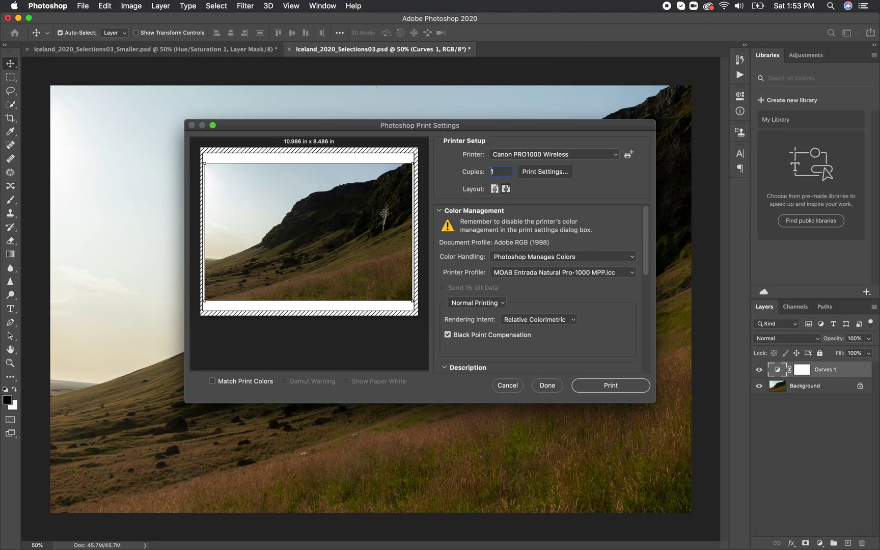
{"action": "left_click", "coordinate": [494, 190]}
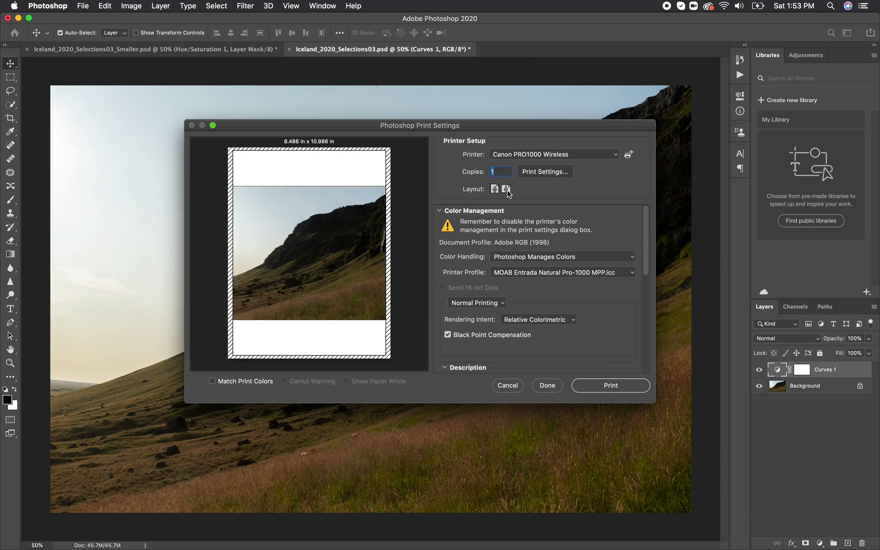
{"action": "left_click", "coordinate": [506, 189]}
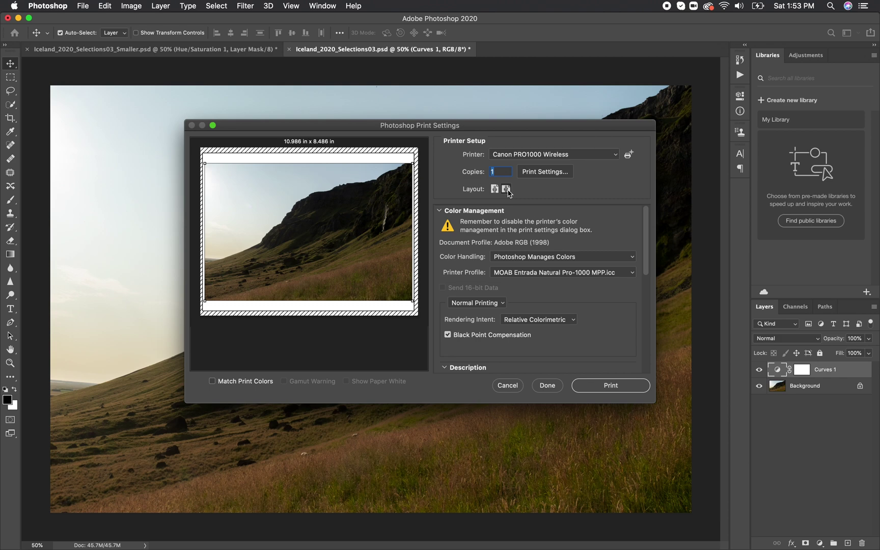
Step: From the printer's Paper Size list, open Manage Custom Sizes
{"action": "left_click", "coordinate": [561, 174]}
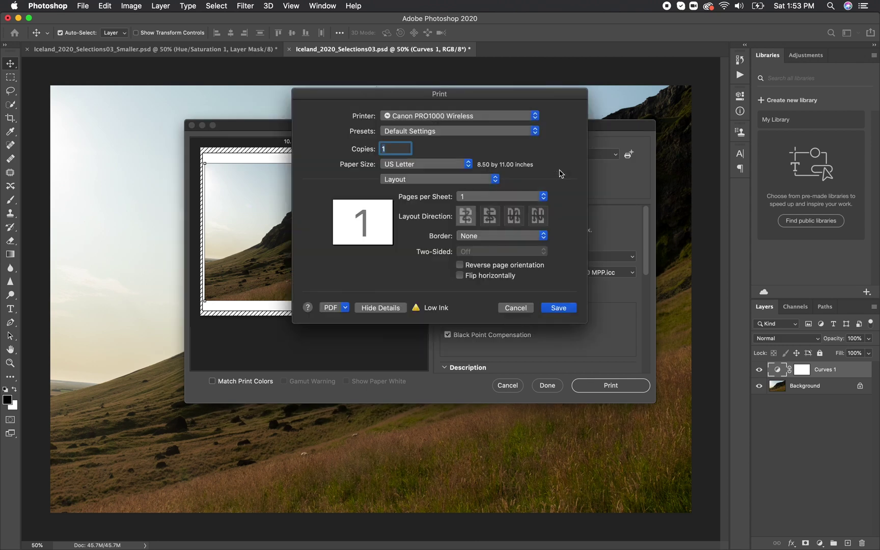
{"action": "left_click", "coordinate": [449, 164]}
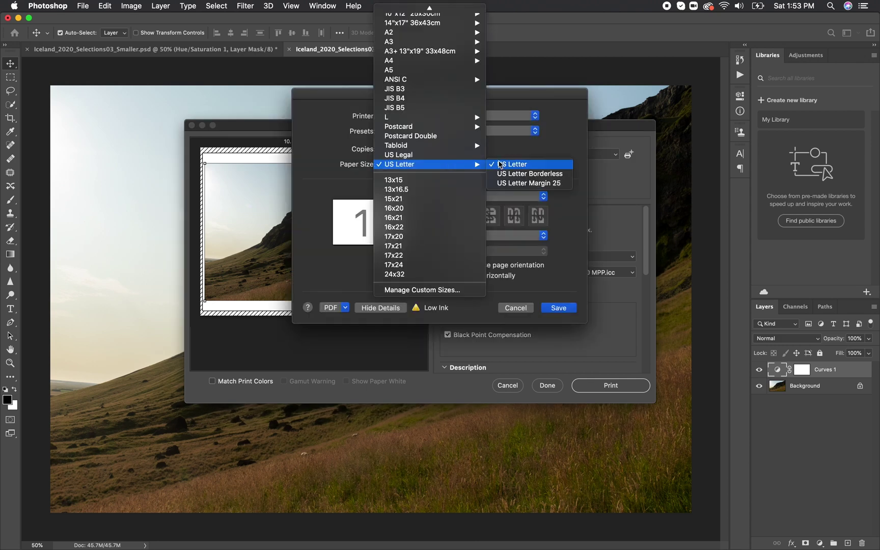
{"action": "mouse_move", "coordinate": [465, 164]}
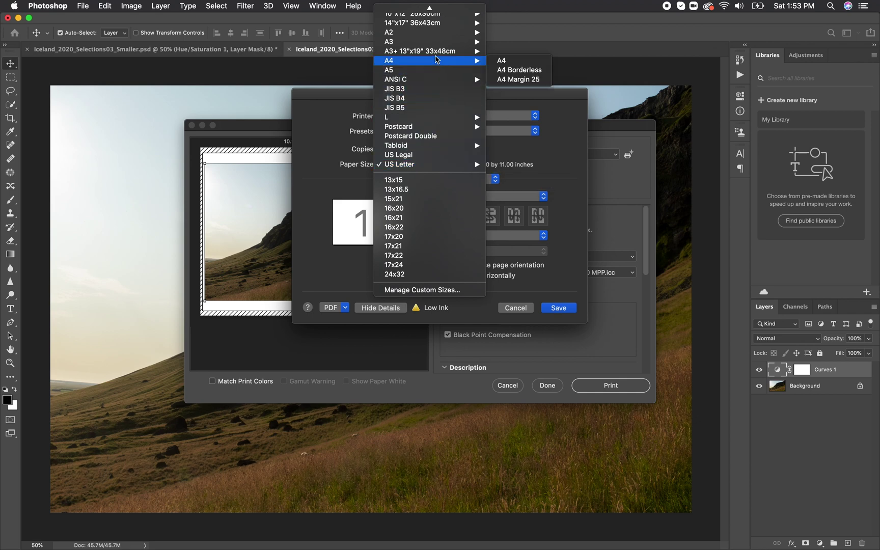
{"action": "mouse_move", "coordinate": [485, 63]}
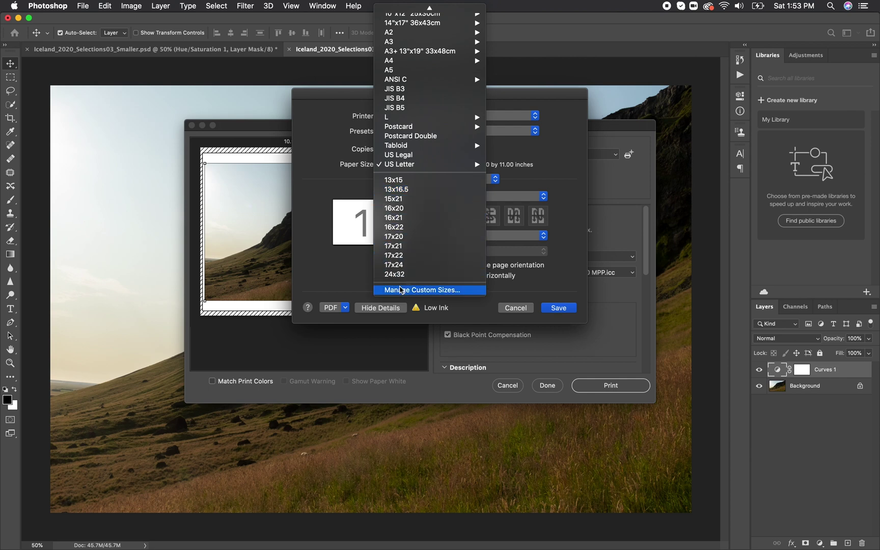
{"action": "left_click", "coordinate": [402, 290]}
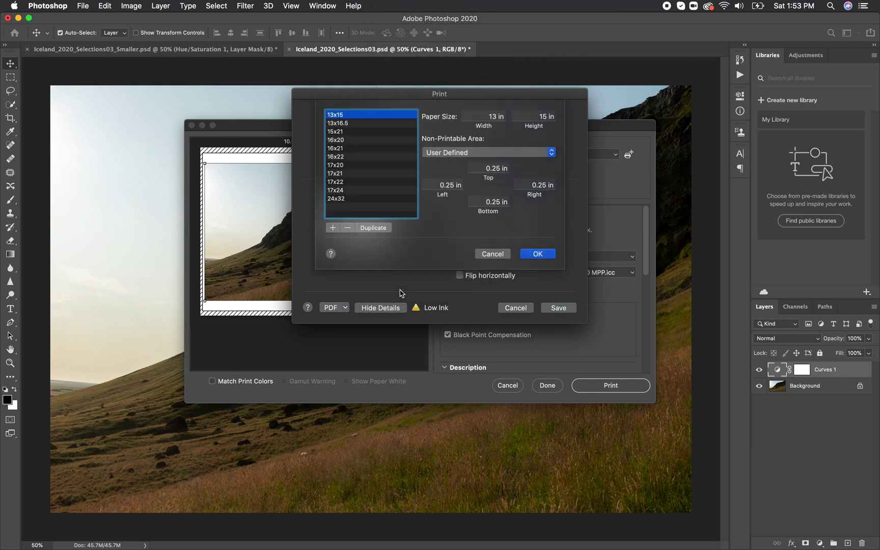
Step: Add a custom paper size of 16.5 × 29 inches with a 0.25 in bottom margin
{"action": "left_click", "coordinate": [334, 232]}
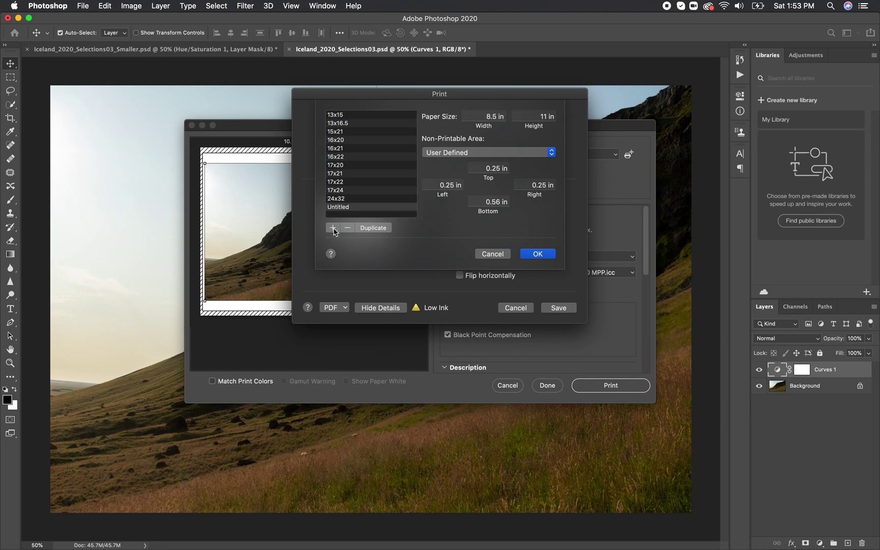
{"action": "left_click", "coordinate": [488, 114]}
{"action": "type", "text": "16.5"}
{"action": "left_click", "coordinate": [548, 116]}
{"action": "double_click", "coordinate": [548, 116]}
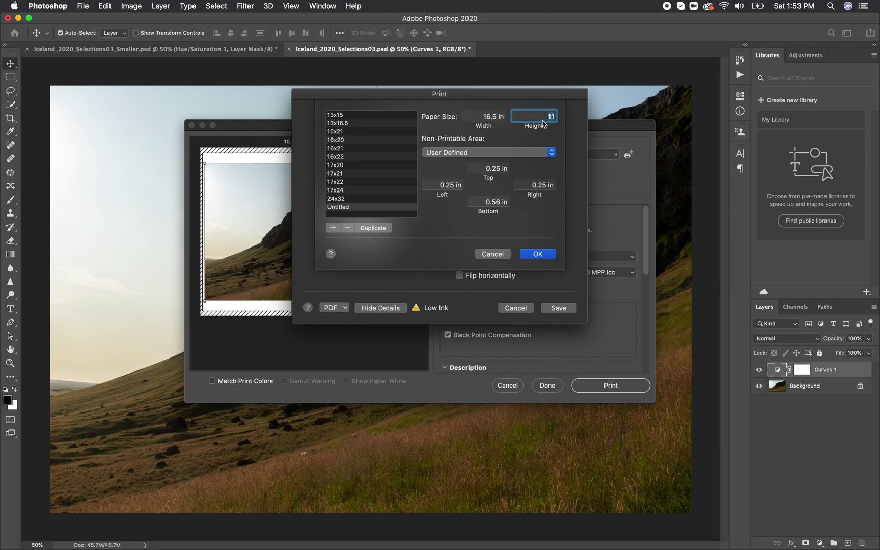
{"action": "type", "text": "29"}
{"action": "double_click", "coordinate": [497, 204]}
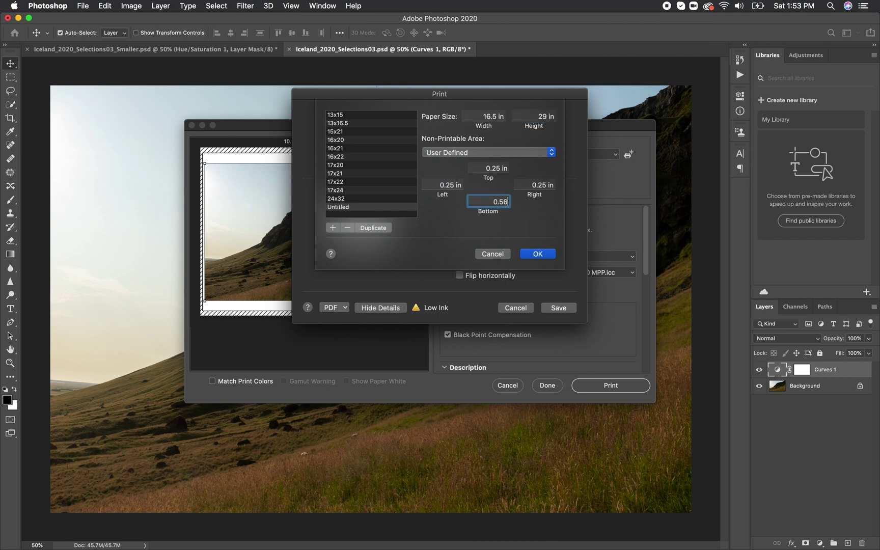
{"action": "type", "text": "0.25"}
{"action": "left_click", "coordinate": [538, 253]}
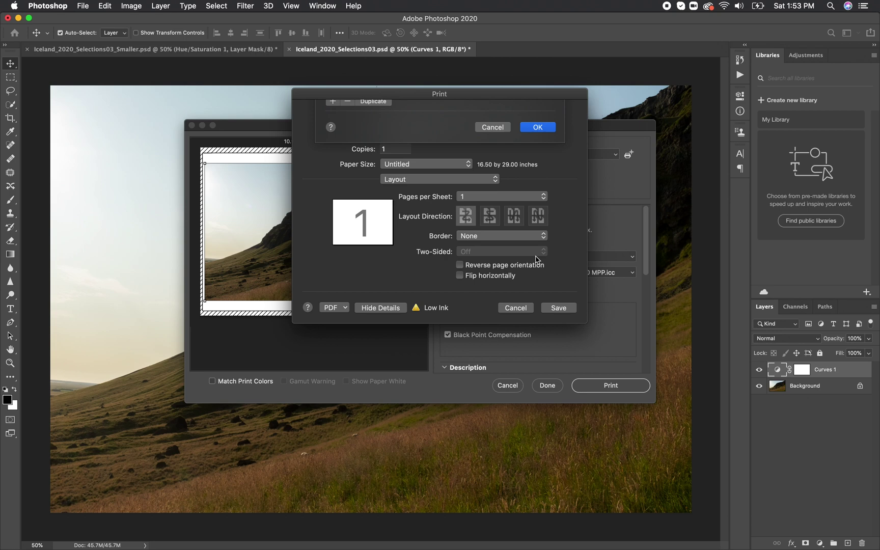
Step: Rename the Untitled custom paper size to 16.5x29
{"action": "left_click", "coordinate": [421, 163]}
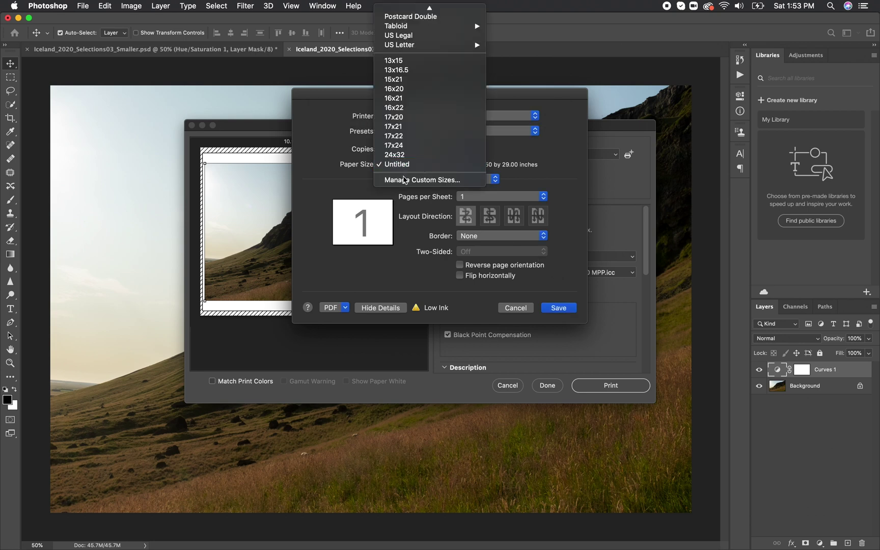
{"action": "left_click", "coordinate": [407, 180]}
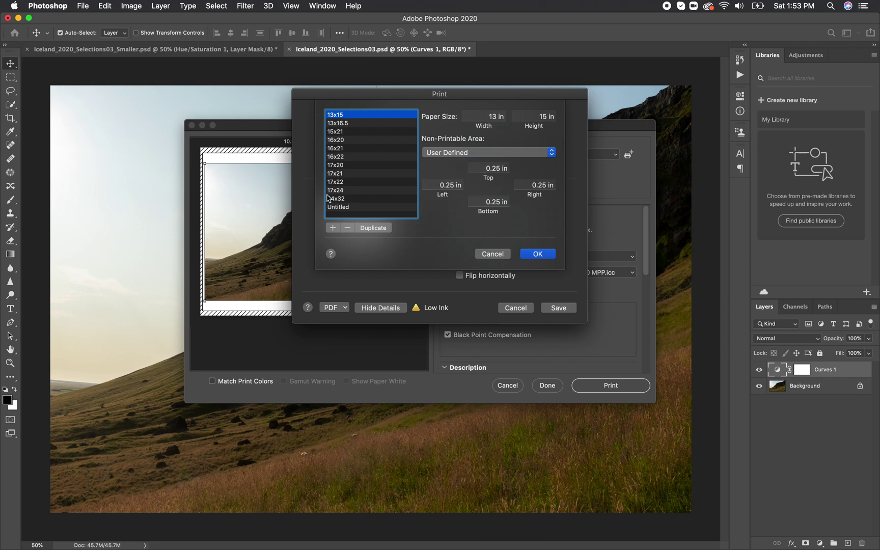
{"action": "left_click", "coordinate": [339, 207]}
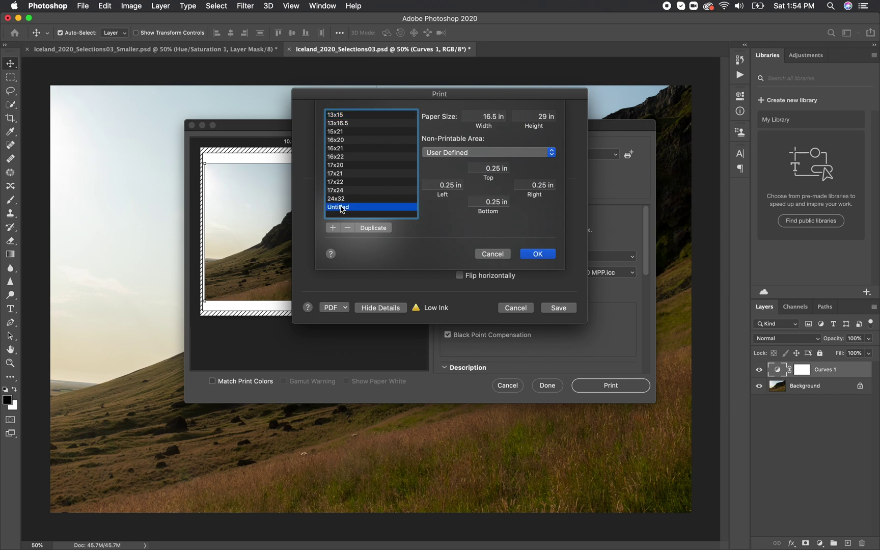
{"action": "double_click", "coordinate": [340, 207]}
{"action": "type", "text": "16"}
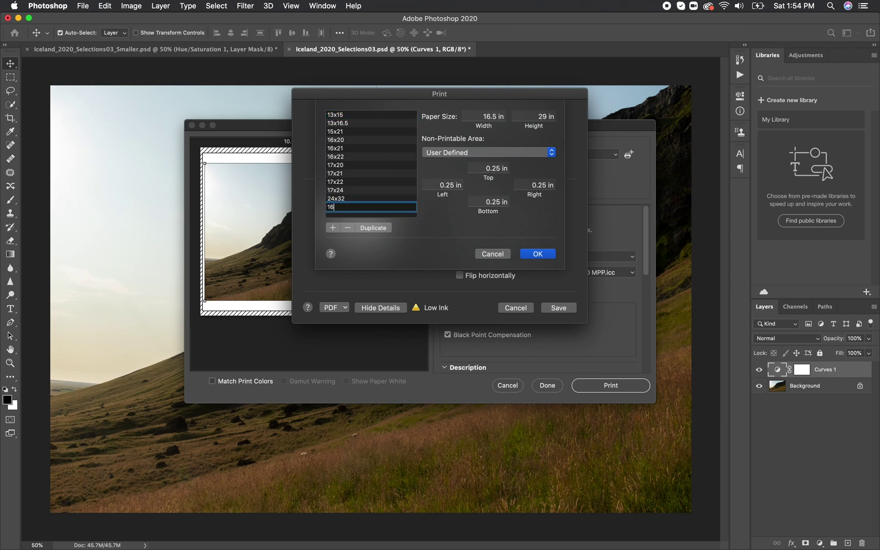
{"action": "type", "text": ".5x29"}
Step: Use the 16.5x29 paper with Matte Photo Paper, Top Feed and High quality in Quality & Media
{"action": "left_click", "coordinate": [531, 253]}
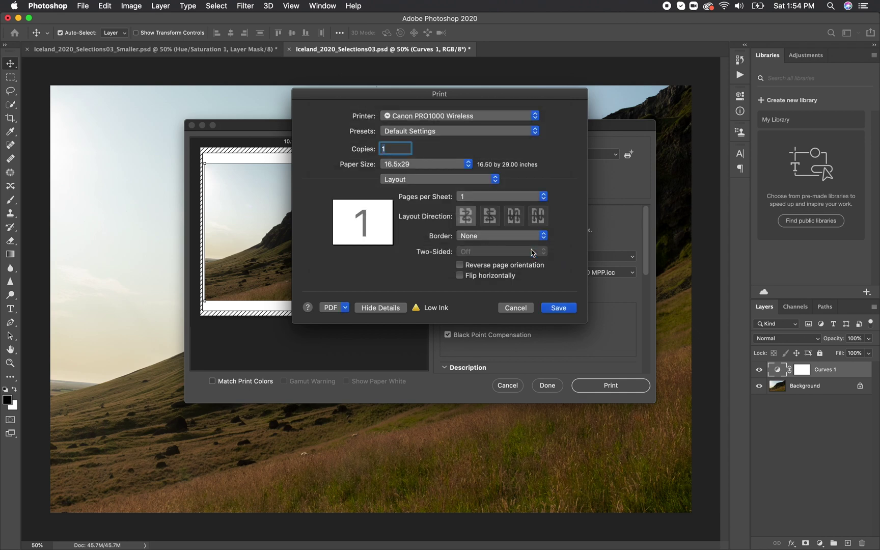
{"action": "left_click", "coordinate": [486, 181]}
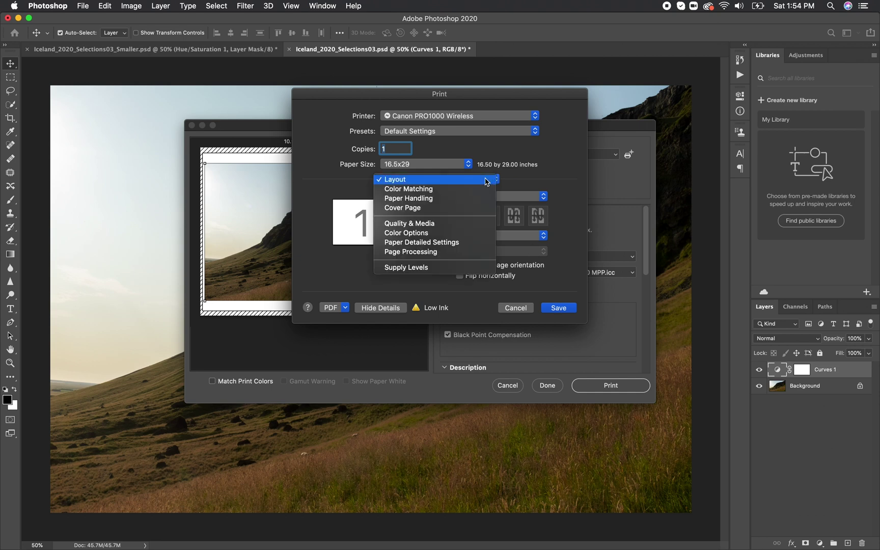
{"action": "key", "text": "Escape"}
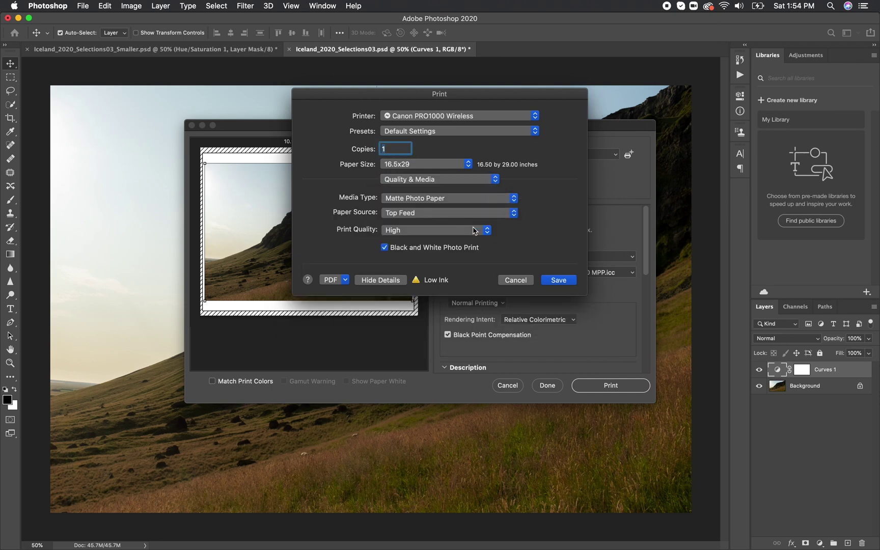
{"action": "left_click", "coordinate": [481, 199]}
{"action": "mouse_move", "coordinate": [485, 204]}
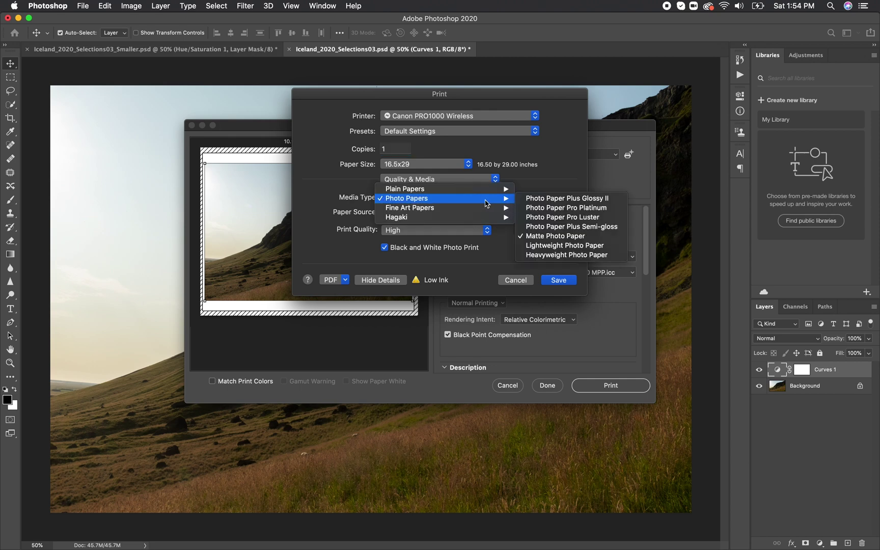
{"action": "left_click", "coordinate": [538, 235]}
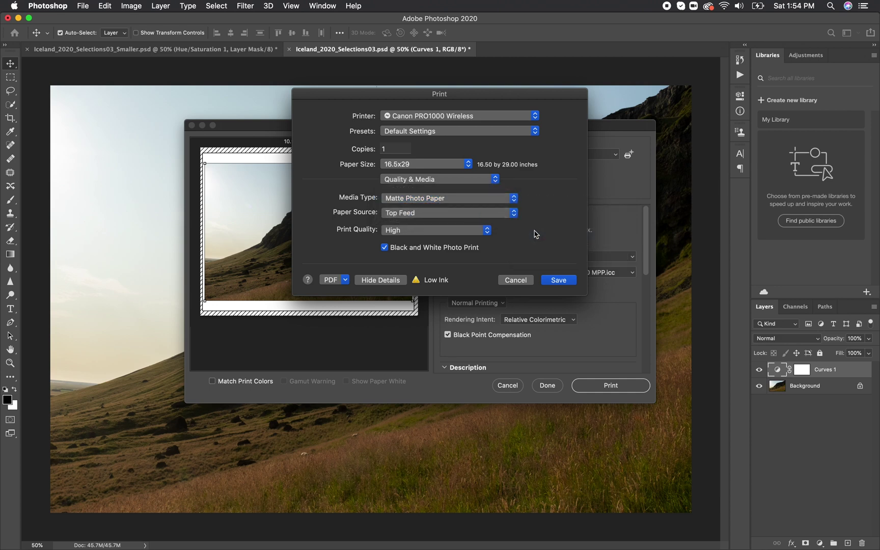
{"action": "left_click", "coordinate": [491, 216]}
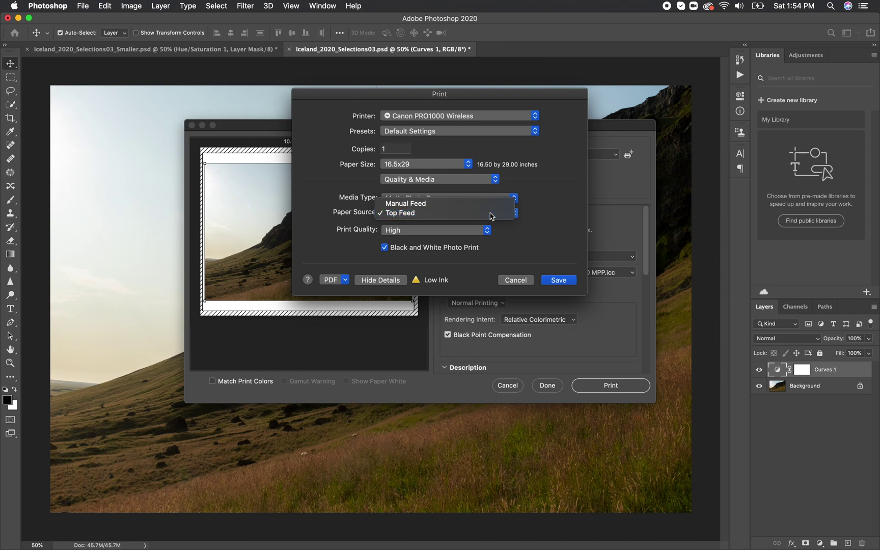
{"action": "left_click", "coordinate": [491, 214]}
{"action": "left_click", "coordinate": [481, 232]}
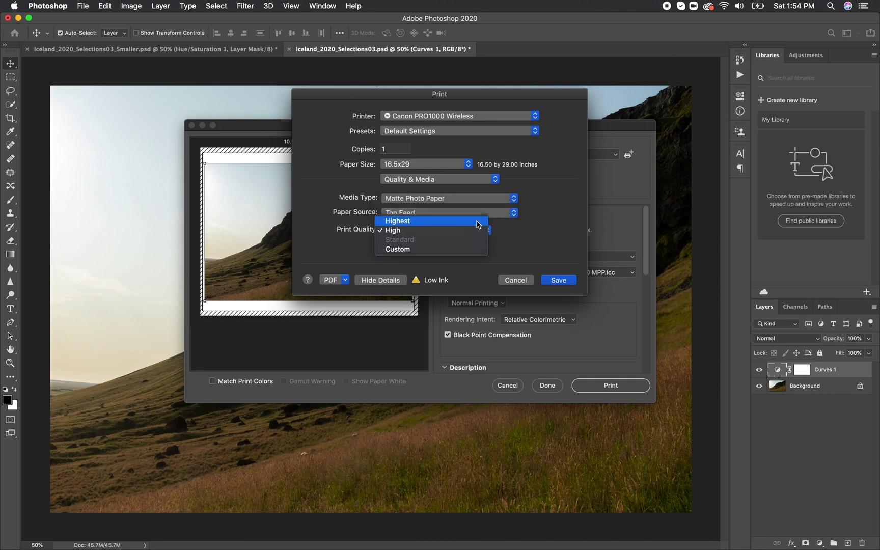
{"action": "left_click", "coordinate": [473, 234]}
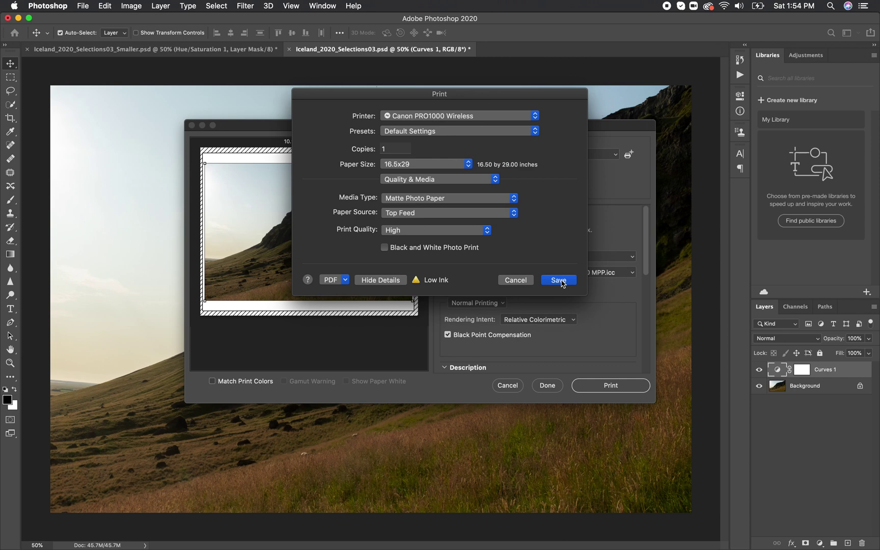
Step: Save the printer options with Paper Detailed Settings shown, accepting the narrow-margin warning
{"action": "left_click", "coordinate": [561, 283]}
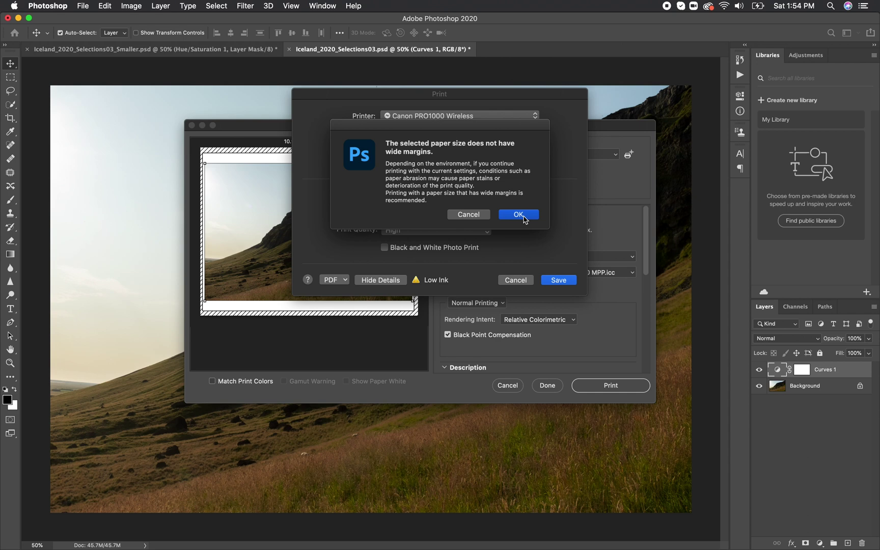
{"action": "left_click", "coordinate": [509, 214]}
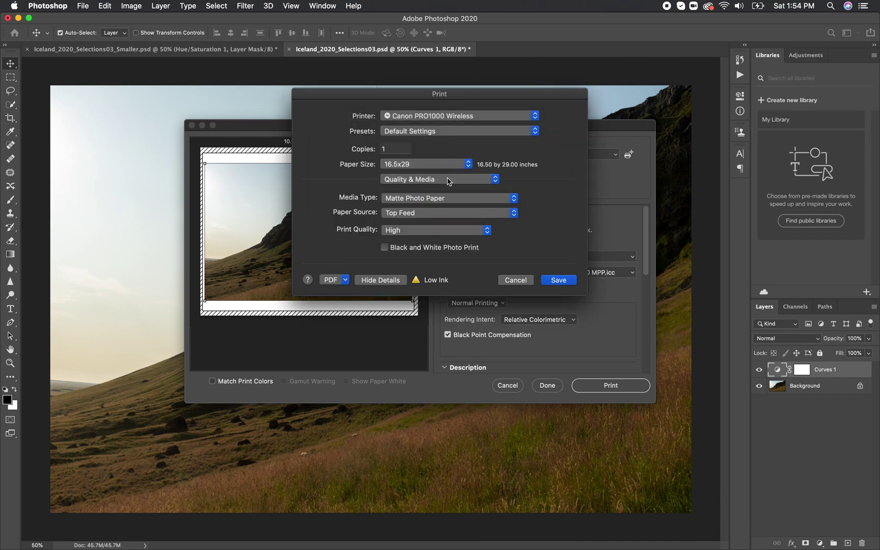
{"action": "left_click", "coordinate": [449, 181]}
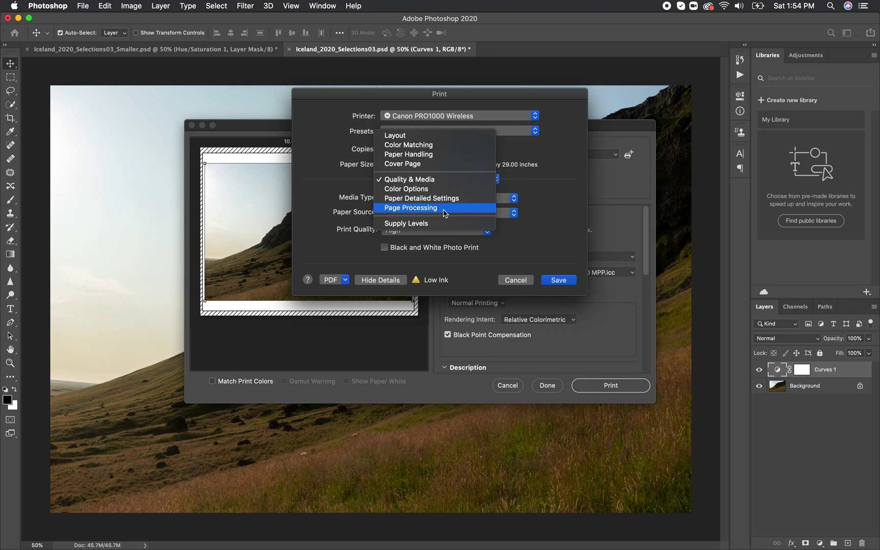
{"action": "left_click", "coordinate": [448, 197]}
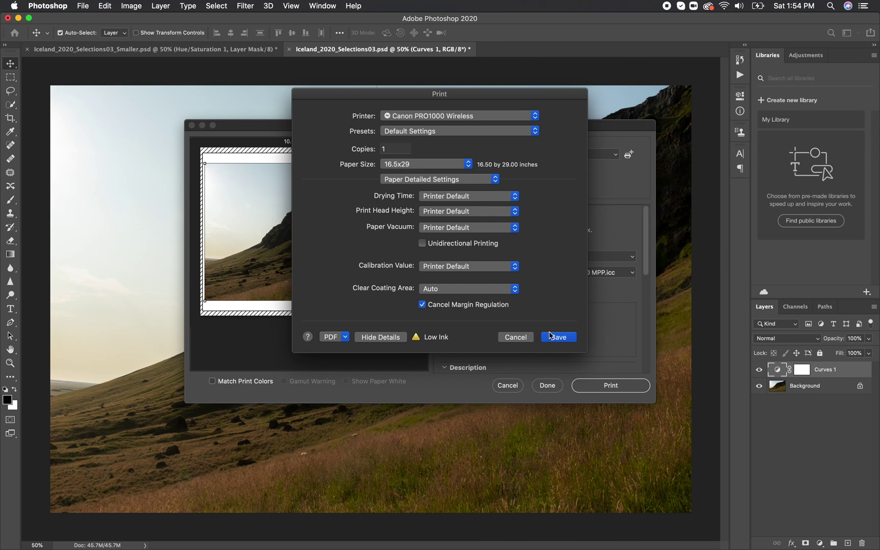
{"action": "left_click", "coordinate": [554, 338]}
Step: Switch the paper size to US Letter and save, accepting the narrow-margin warnings
{"action": "left_click", "coordinate": [520, 218]}
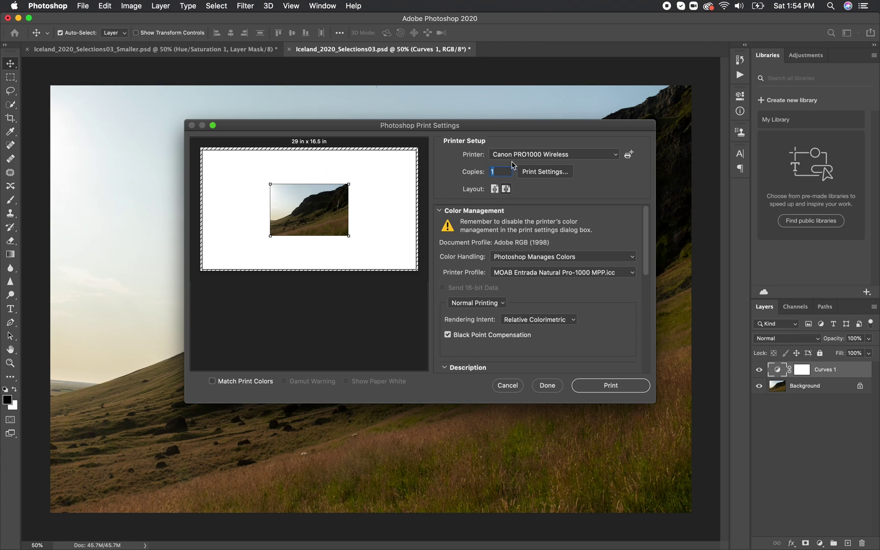
{"action": "left_click", "coordinate": [544, 172]}
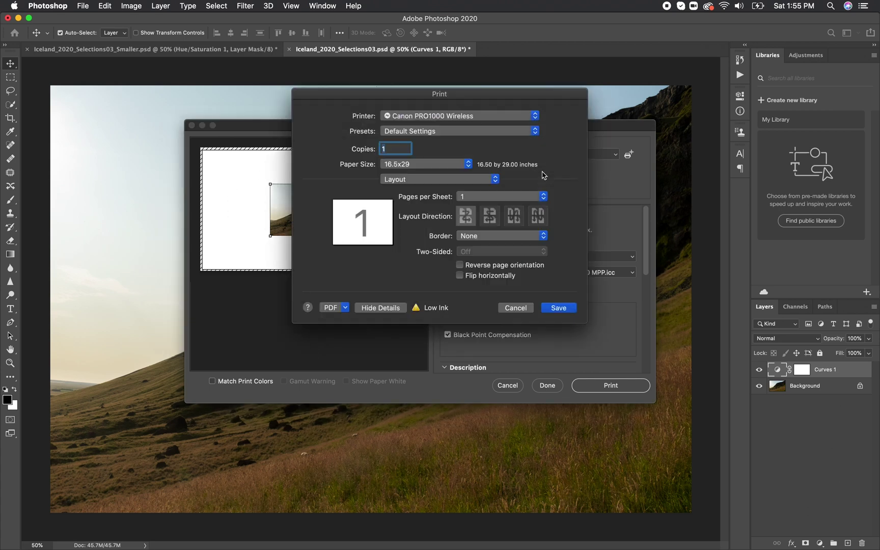
{"action": "left_click", "coordinate": [414, 164]}
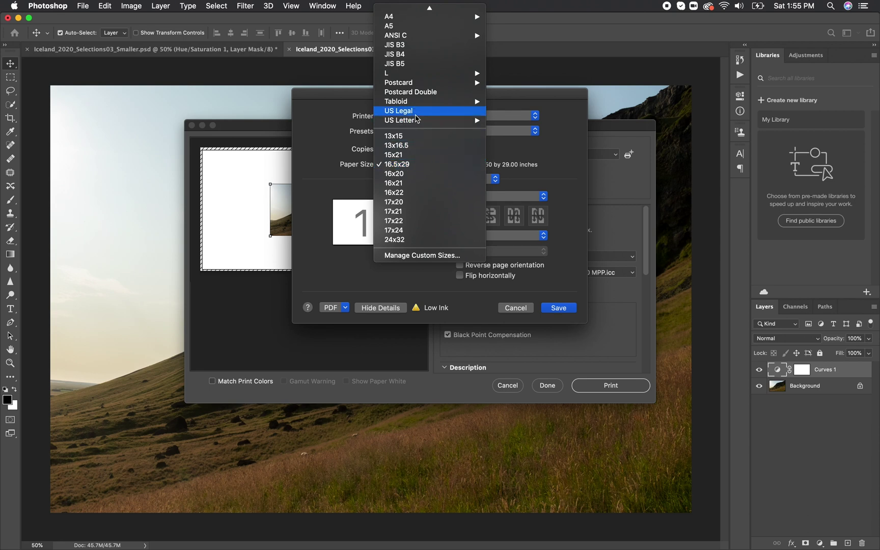
{"action": "mouse_move", "coordinate": [423, 121]}
{"action": "left_click", "coordinate": [503, 125]}
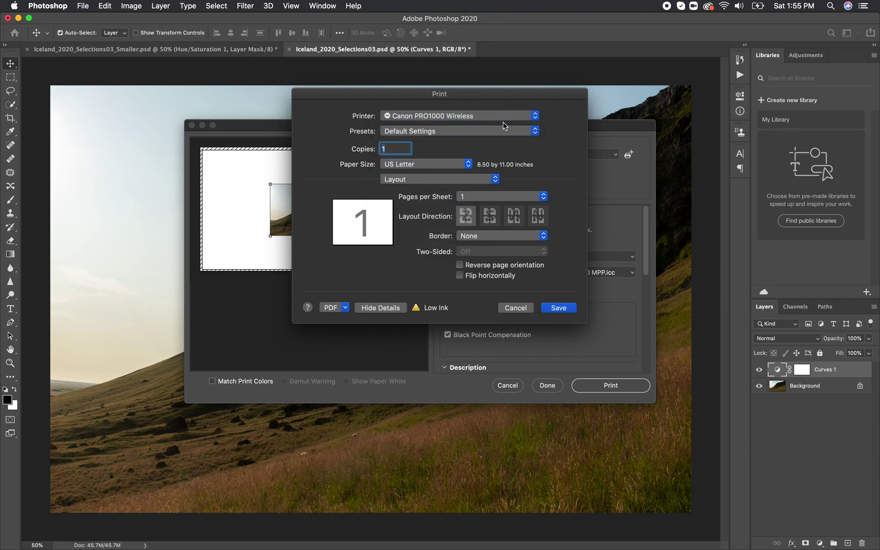
{"action": "left_click", "coordinate": [558, 309]}
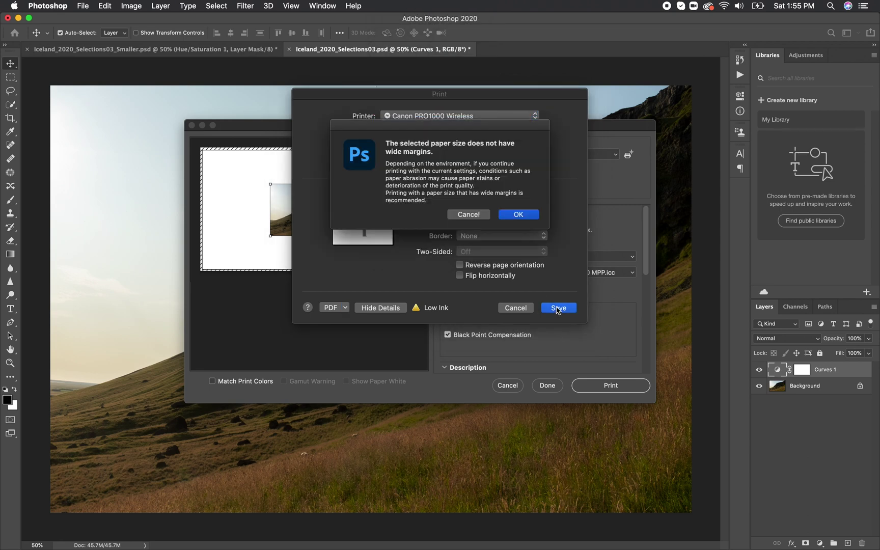
{"action": "left_click", "coordinate": [523, 213]}
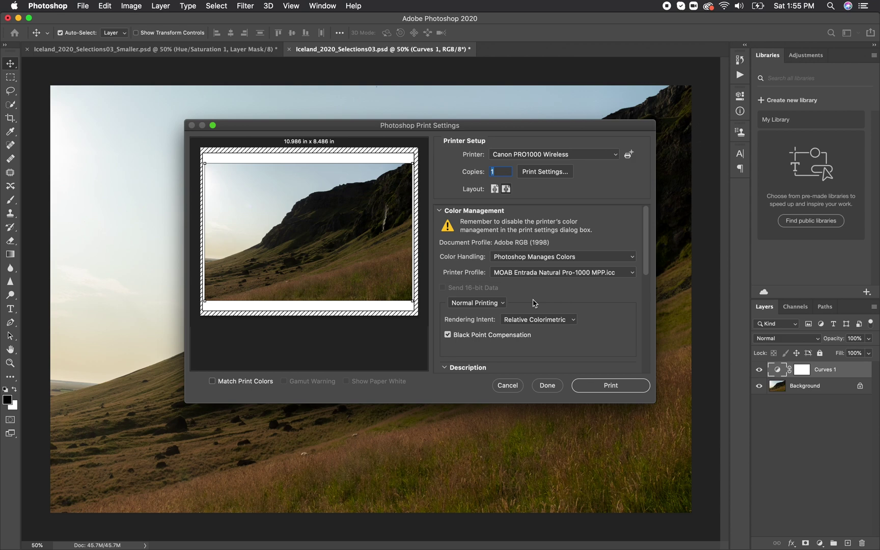
Step: Close the print dialog and add a Black & White adjustment layer
{"action": "left_click", "coordinate": [547, 386]}
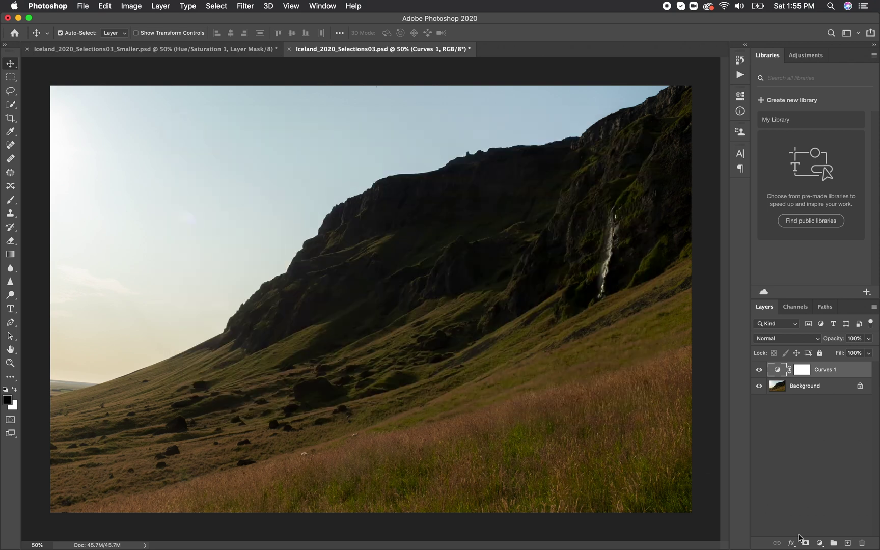
{"action": "left_click", "coordinate": [819, 543]}
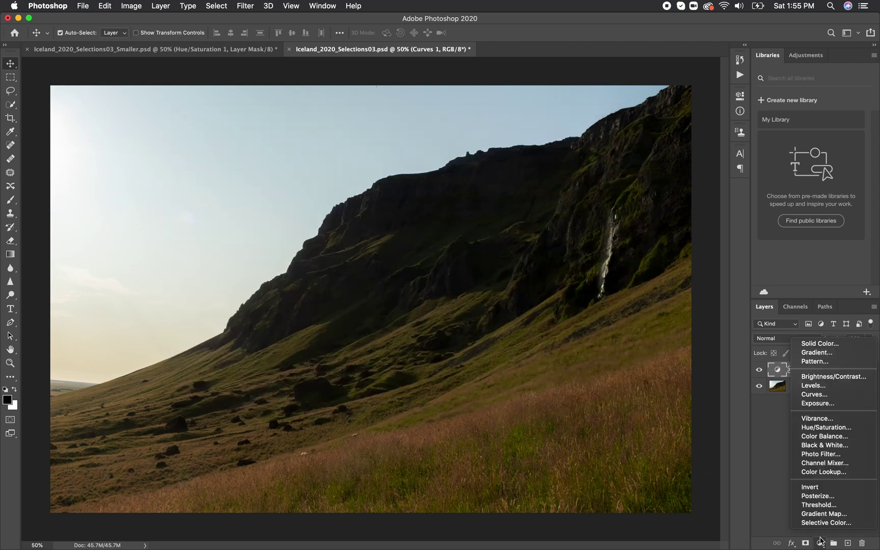
{"action": "left_click", "coordinate": [825, 445]}
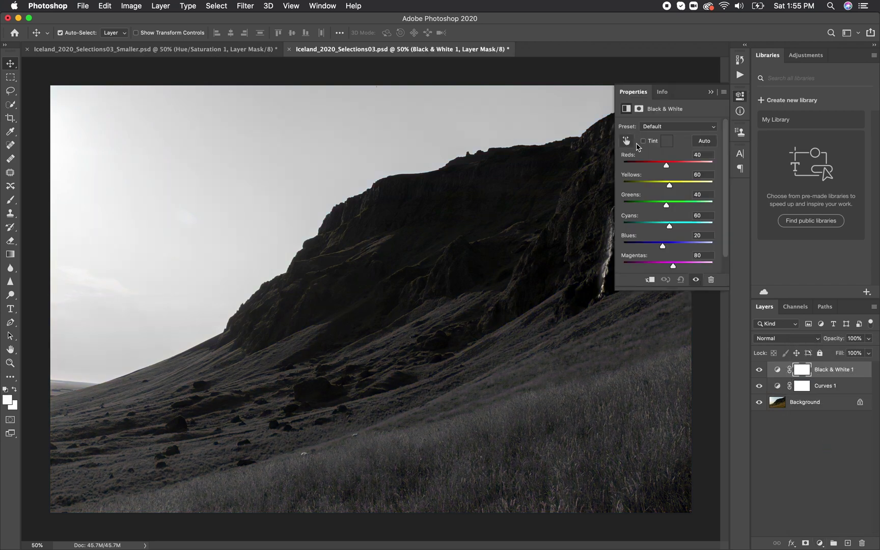
Step: Reopen Print and set Color Handling to Printer Manages Colors
{"action": "left_click", "coordinate": [82, 5]}
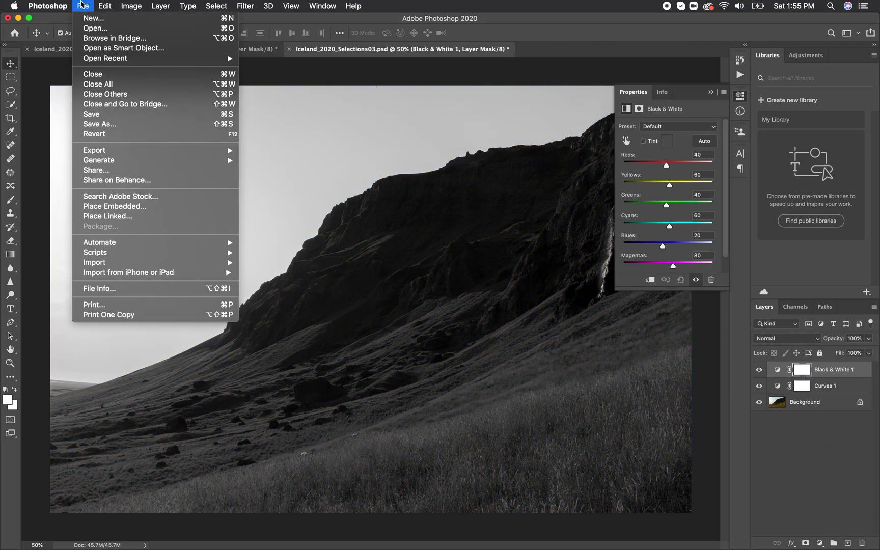
{"action": "left_click", "coordinate": [104, 305]}
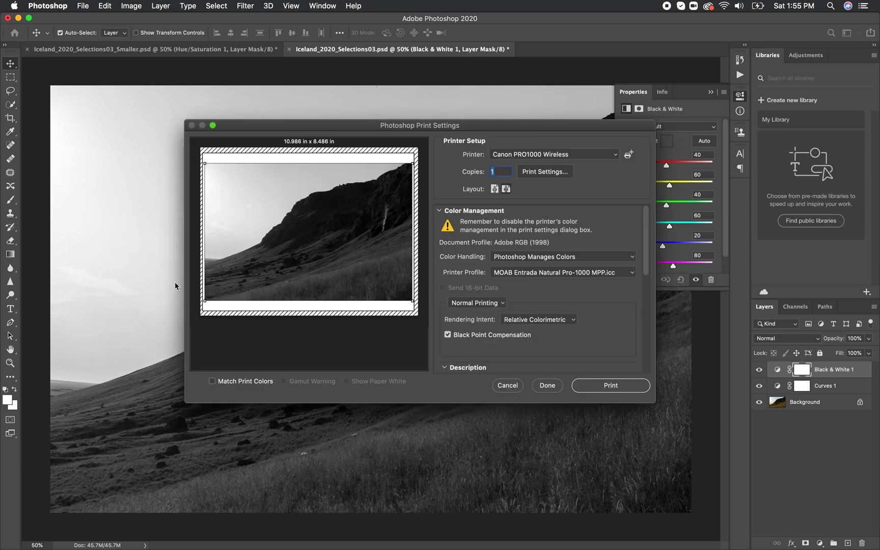
{"action": "left_click", "coordinate": [513, 256]}
{"action": "left_click", "coordinate": [513, 247]}
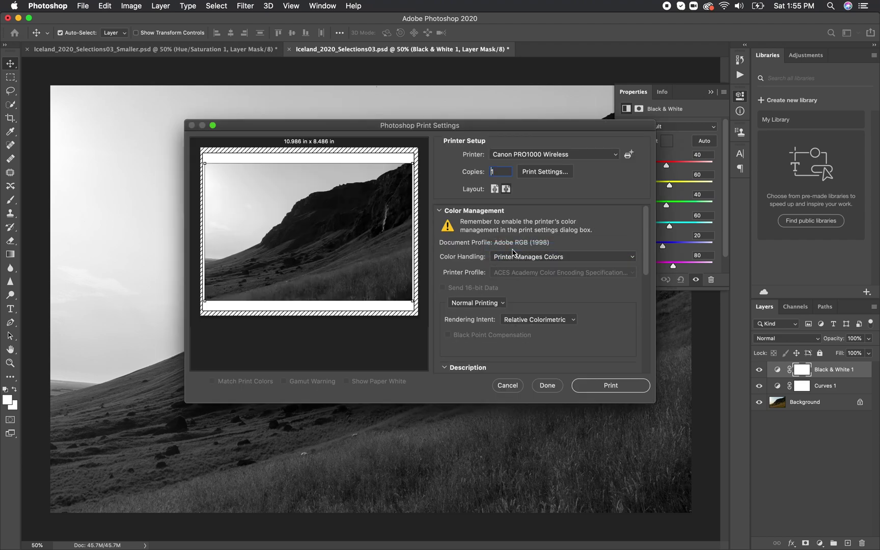
Step: Switch the printer's color matching to Canon Color Matching in the system print options
{"action": "left_click", "coordinate": [553, 173]}
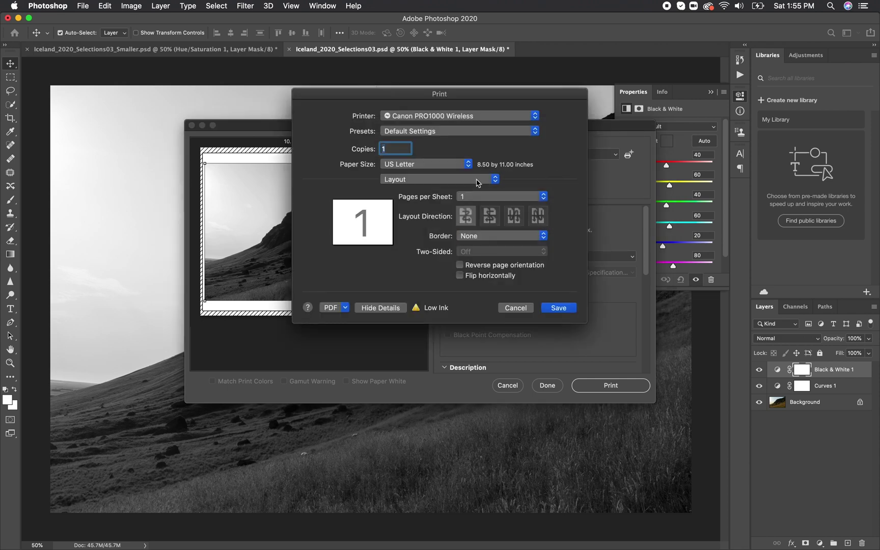
{"action": "left_click", "coordinate": [474, 182]}
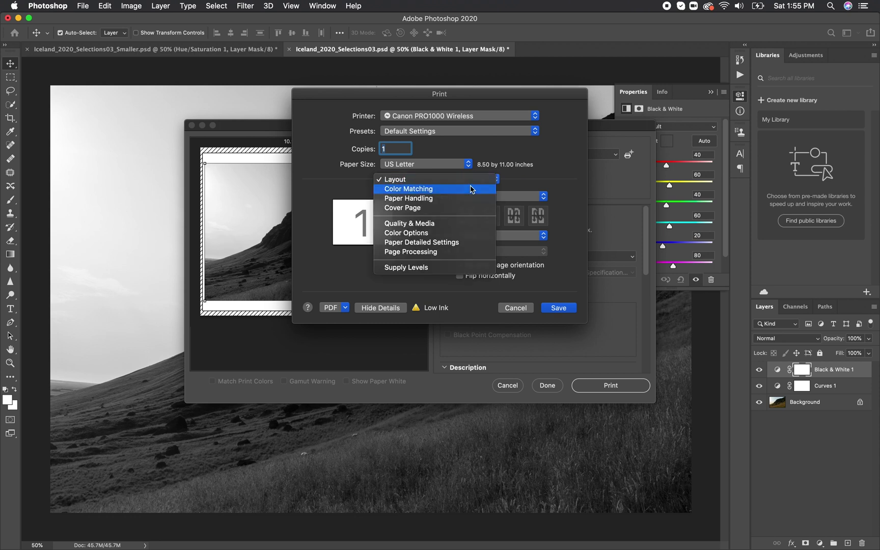
{"action": "left_click", "coordinate": [471, 188]}
{"action": "left_click", "coordinate": [444, 198]}
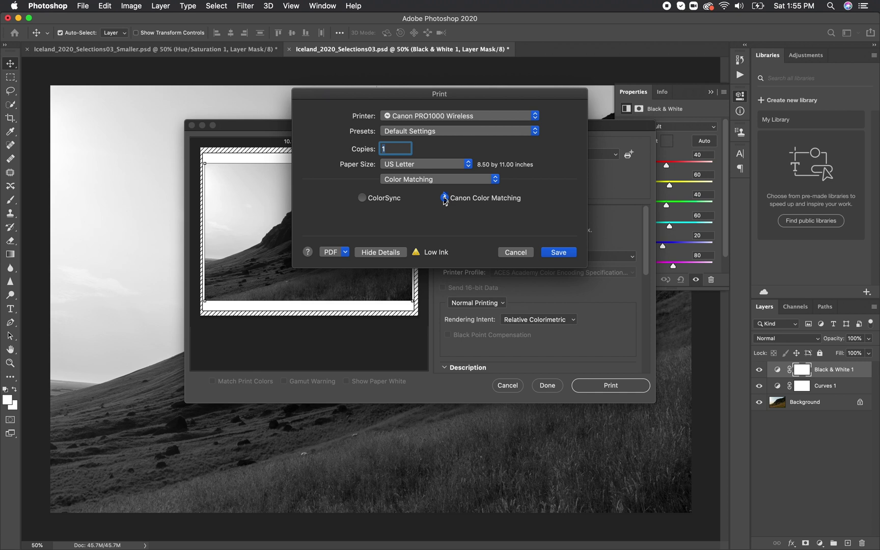
Step: Turn on Black and White Photo Print under Quality & Media, save the options, and close Print Settings
{"action": "left_click", "coordinate": [441, 179]}
{"action": "left_click", "coordinate": [434, 215]}
{"action": "left_click", "coordinate": [385, 248]}
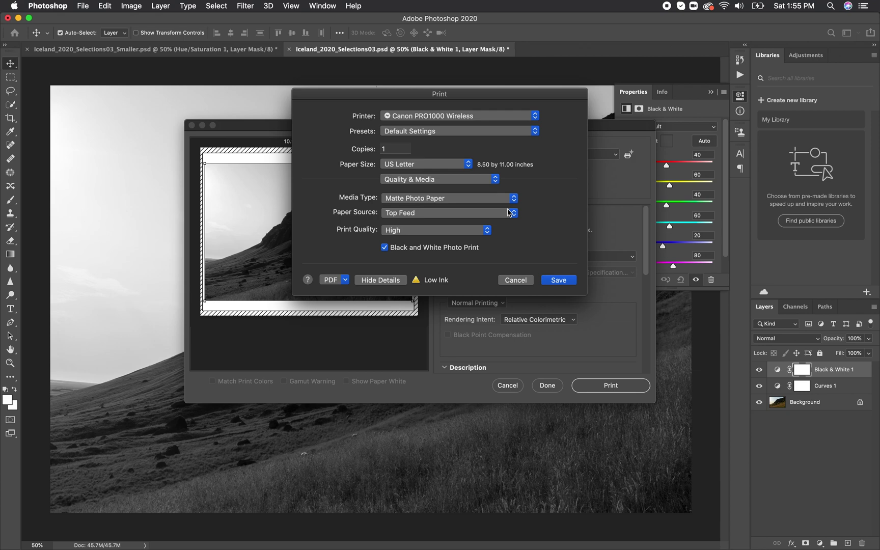
{"action": "left_click", "coordinate": [560, 280]}
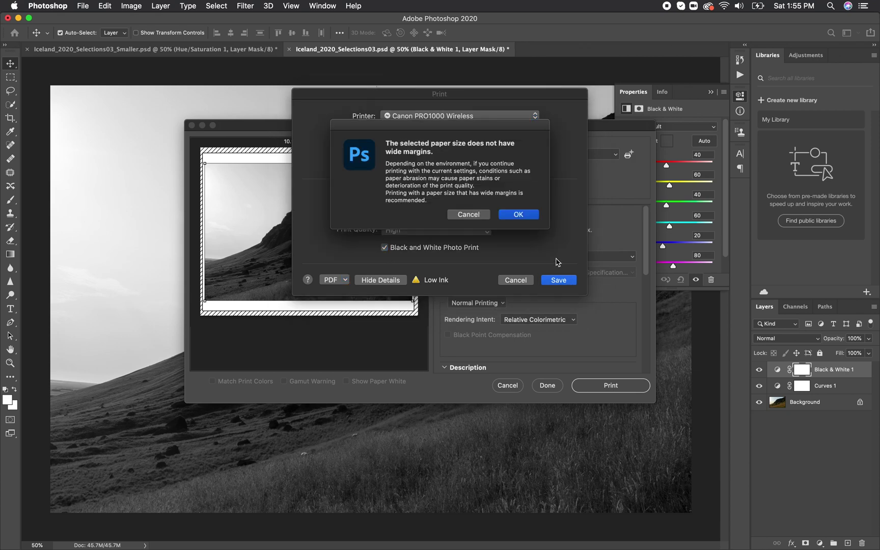
{"action": "left_click", "coordinate": [522, 215]}
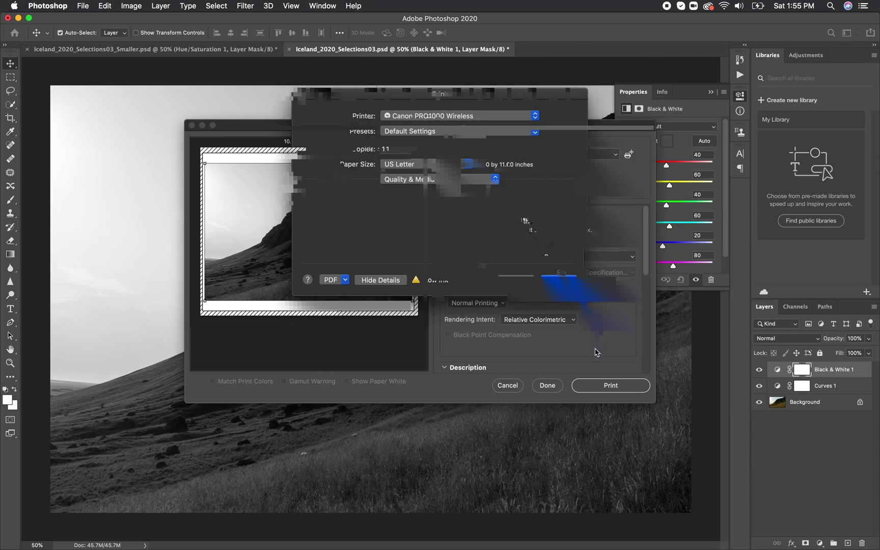
{"action": "left_click", "coordinate": [547, 385]}
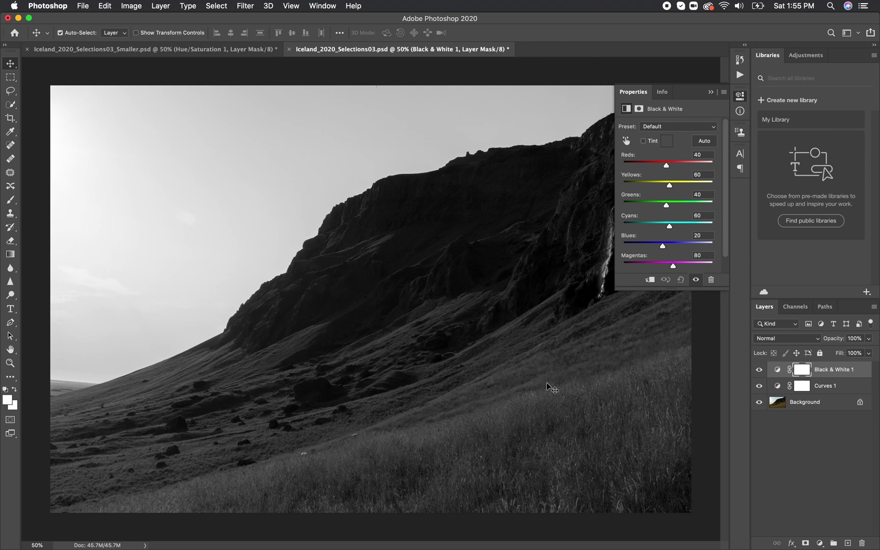